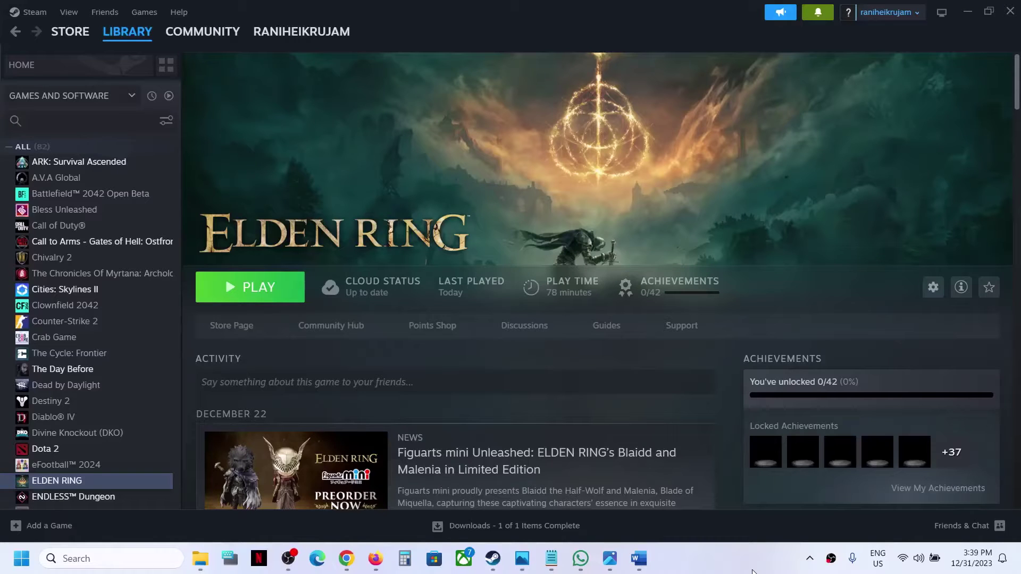
Review the saved launch-error screenshots, then open ELDEN RING's install folder via Manage > Browse local files.
left_click(609, 558)
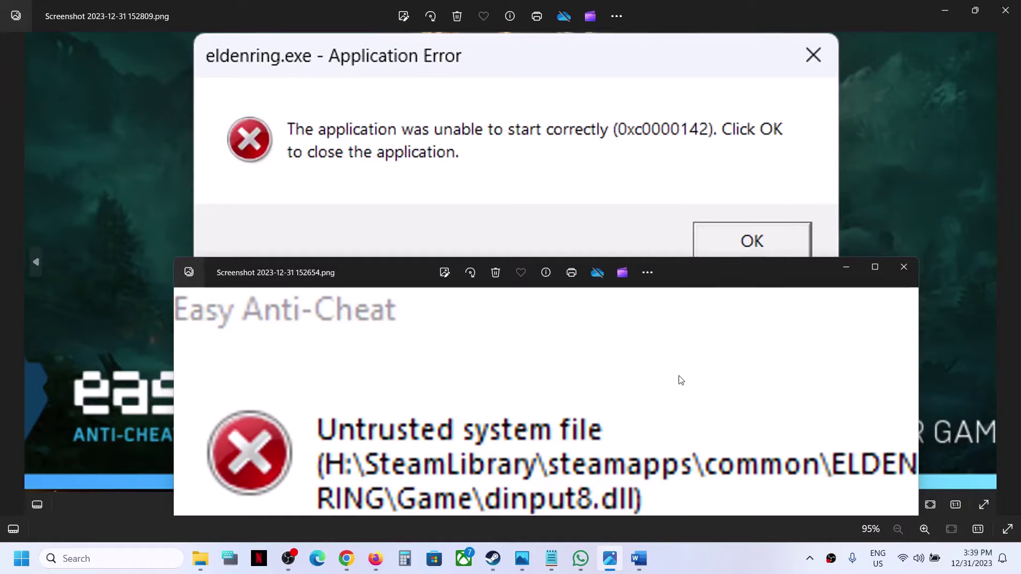
left_click(945, 15)
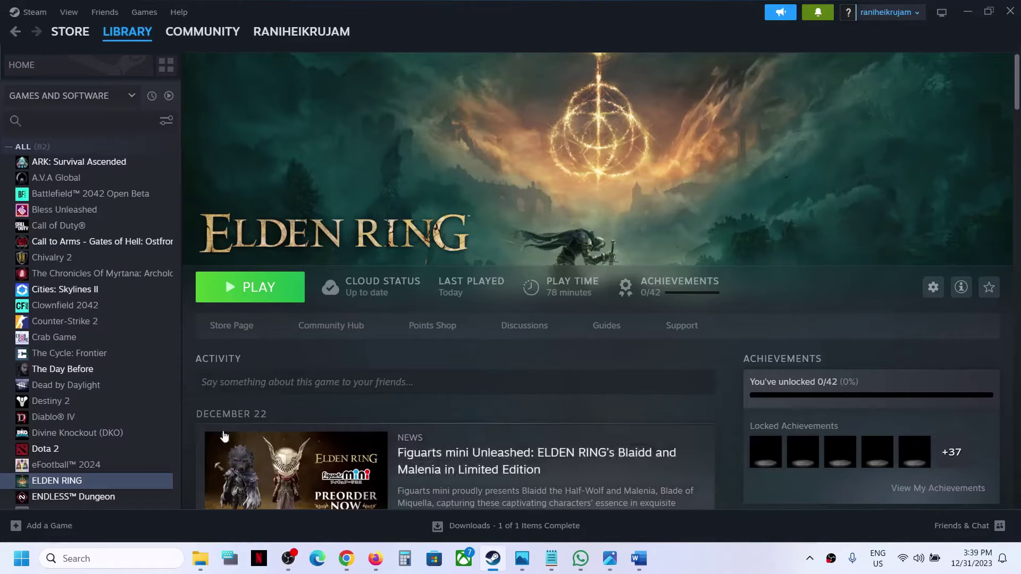
right_click(58, 480)
mouse_move(100, 446)
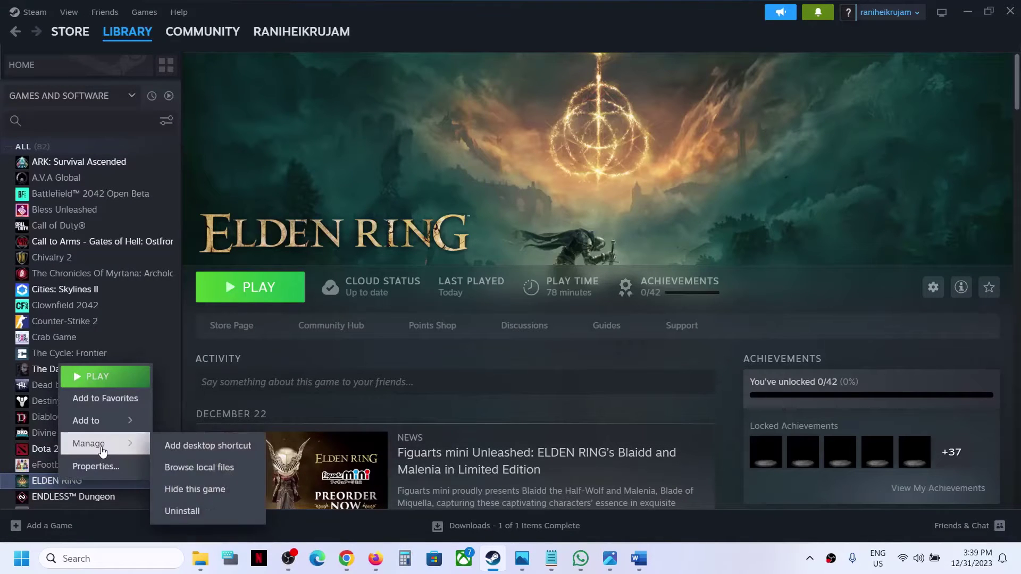
left_click(197, 468)
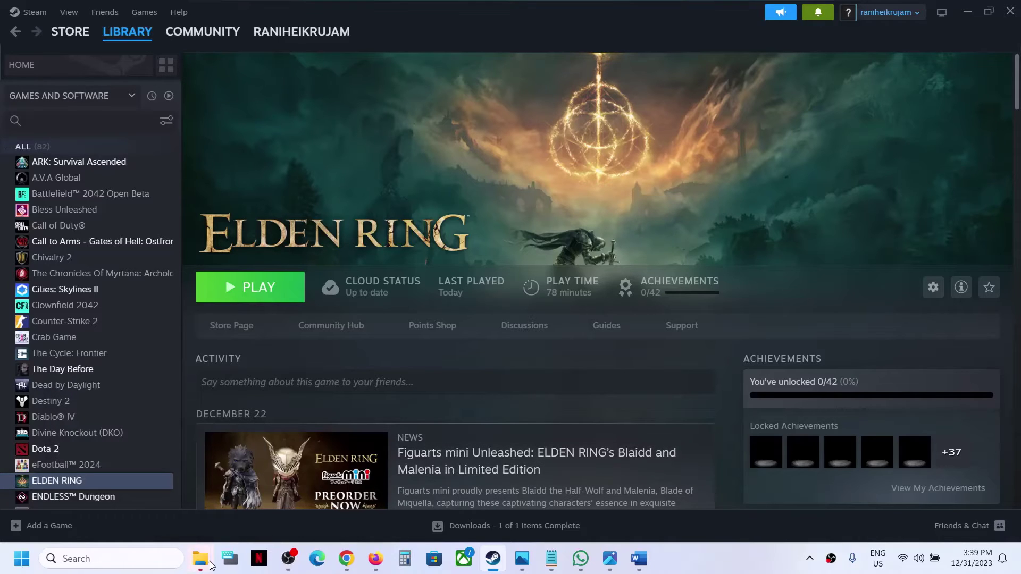
Open the Game folder inside the ELDEN RING install folder.
mouse_move(213, 563)
left_click(354, 468)
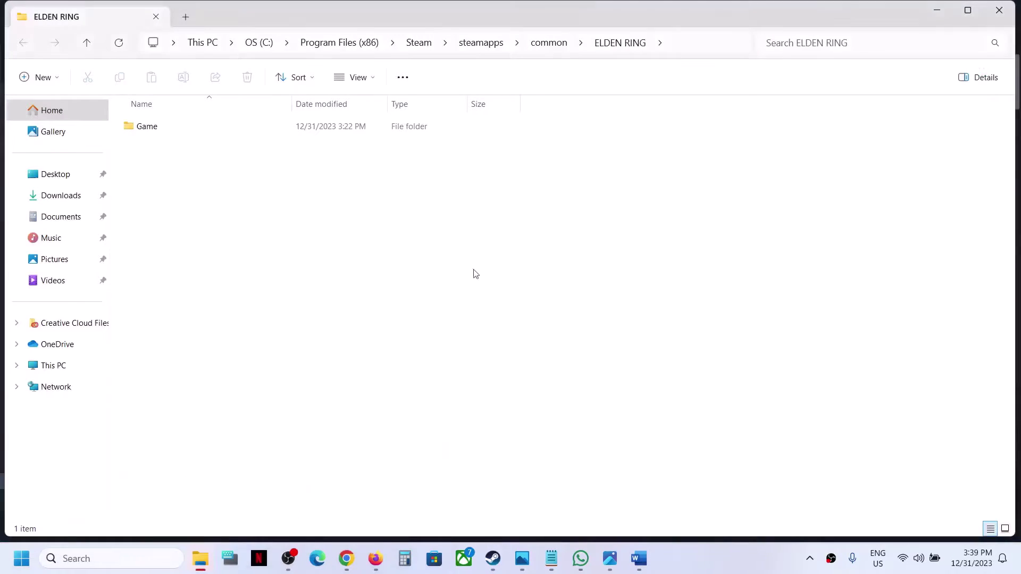
double_click(177, 132)
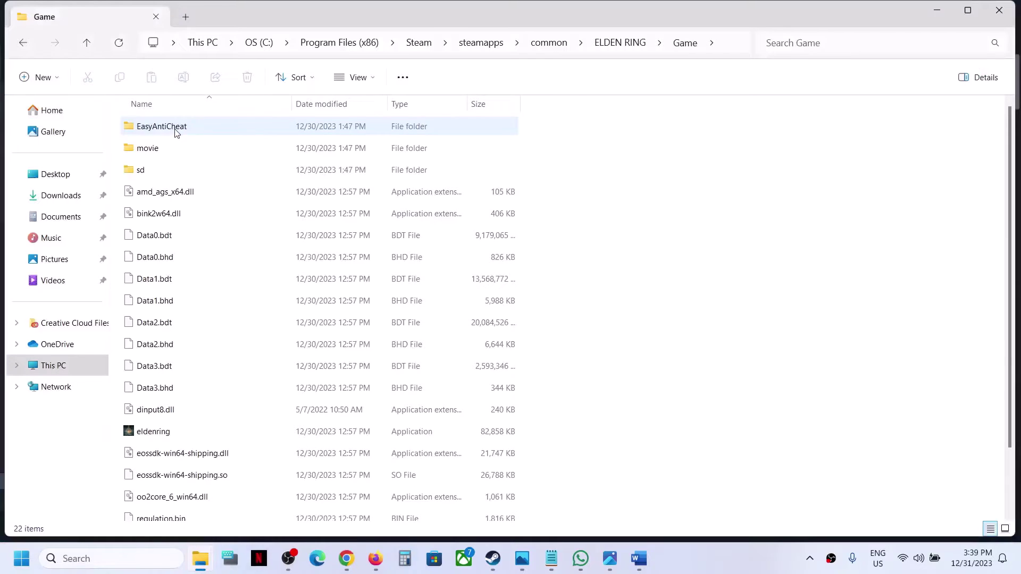
scroll(205, 337, "down", 2)
Select both dinput8.dll and winhttp.dll and copy them.
left_click(163, 347)
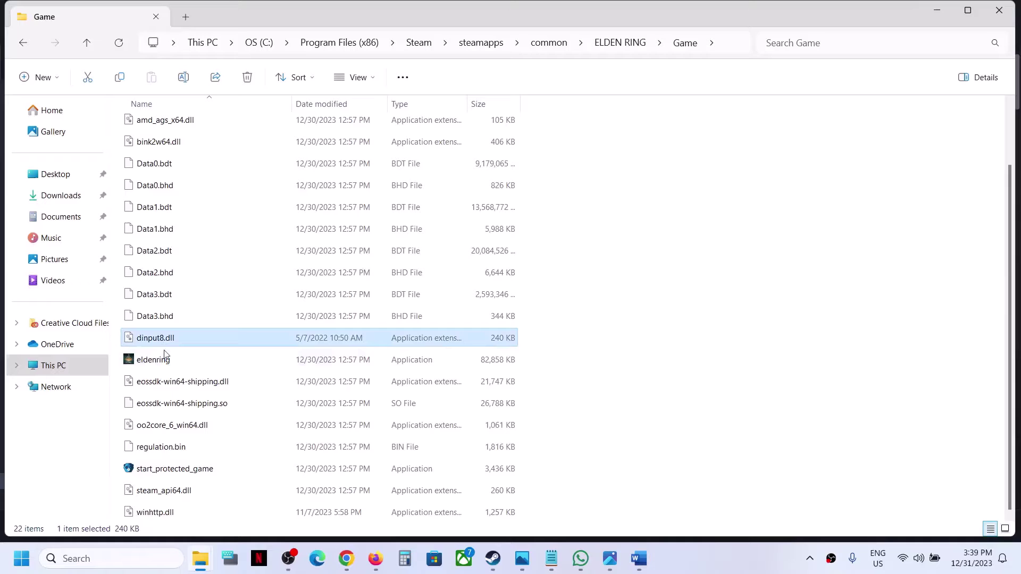
left_click(151, 514)
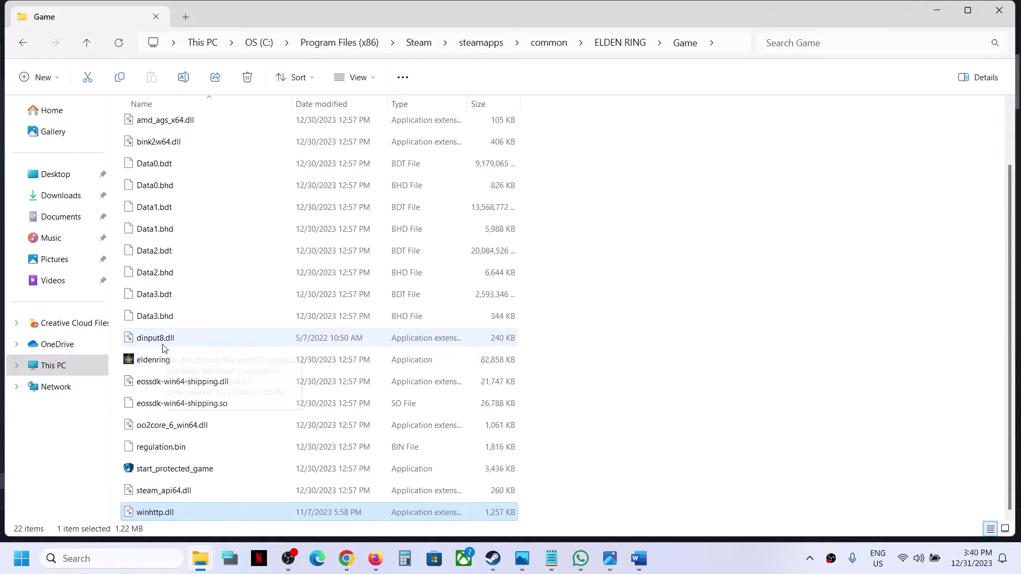
mouse_move(164, 348)
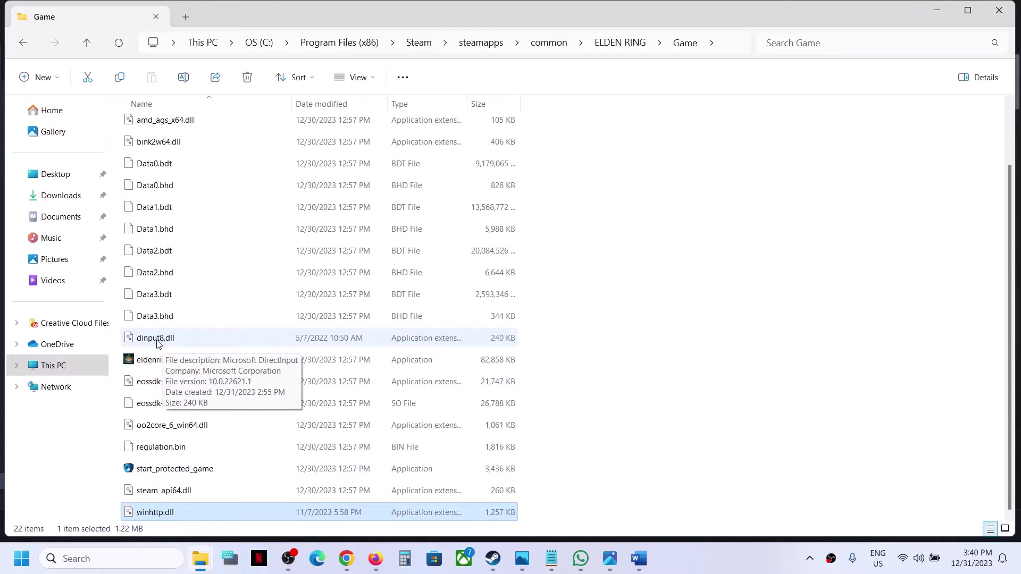
left_click(158, 340)
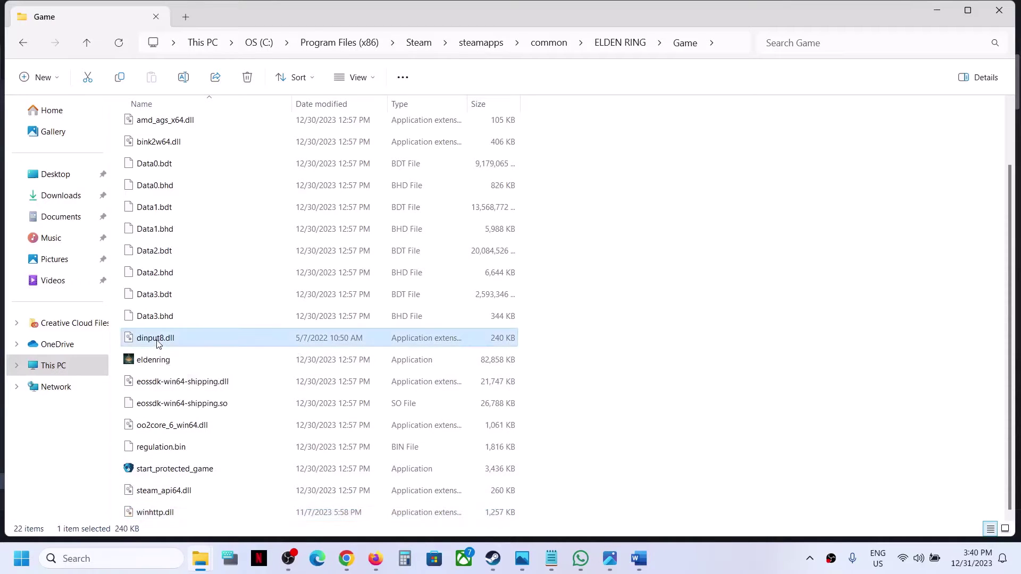
left_click(171, 515, "ctrl")
right_click(172, 514)
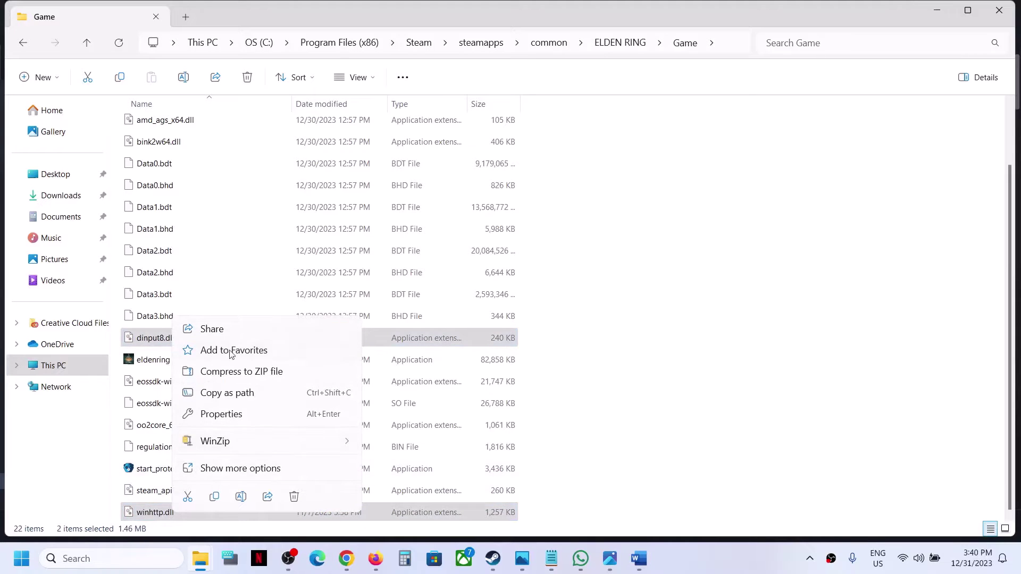
left_click(216, 500)
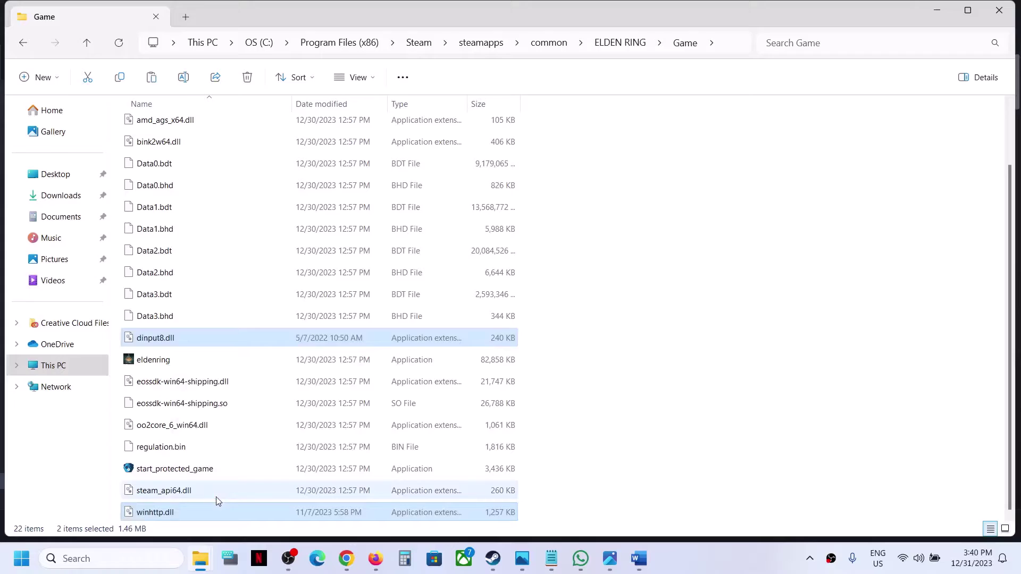
Paste backup copies of dinput8.dll and winhttp.dll onto the Windows desktop.
key("super+d")
left_click(600, 293)
key("ctrl+v")
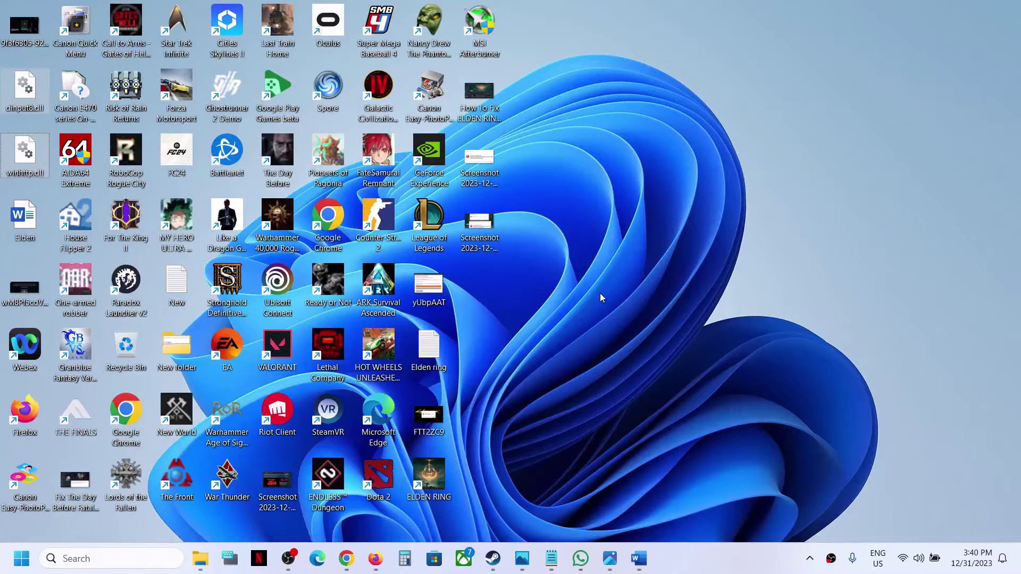
left_click(23, 98)
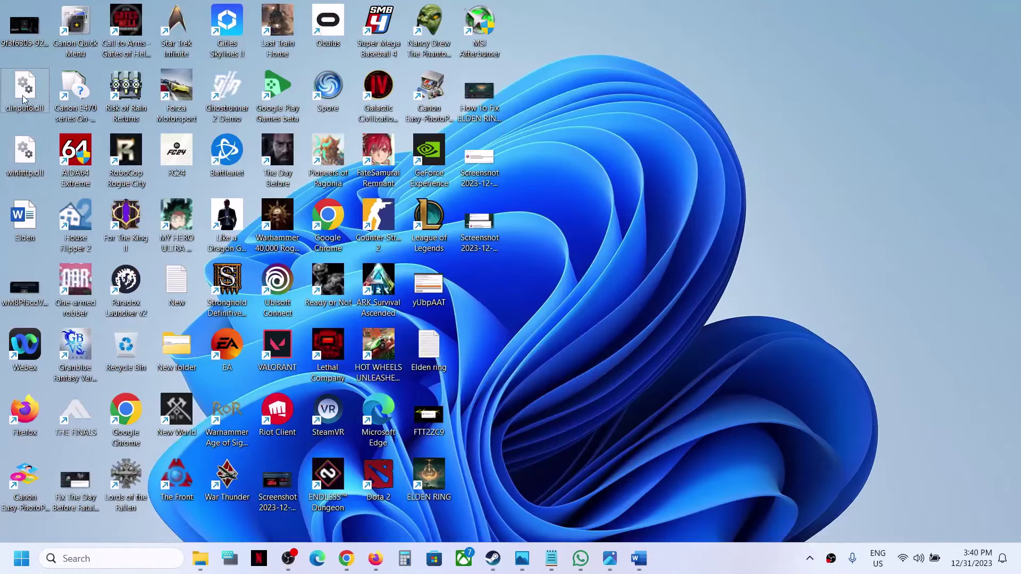
left_click(22, 173)
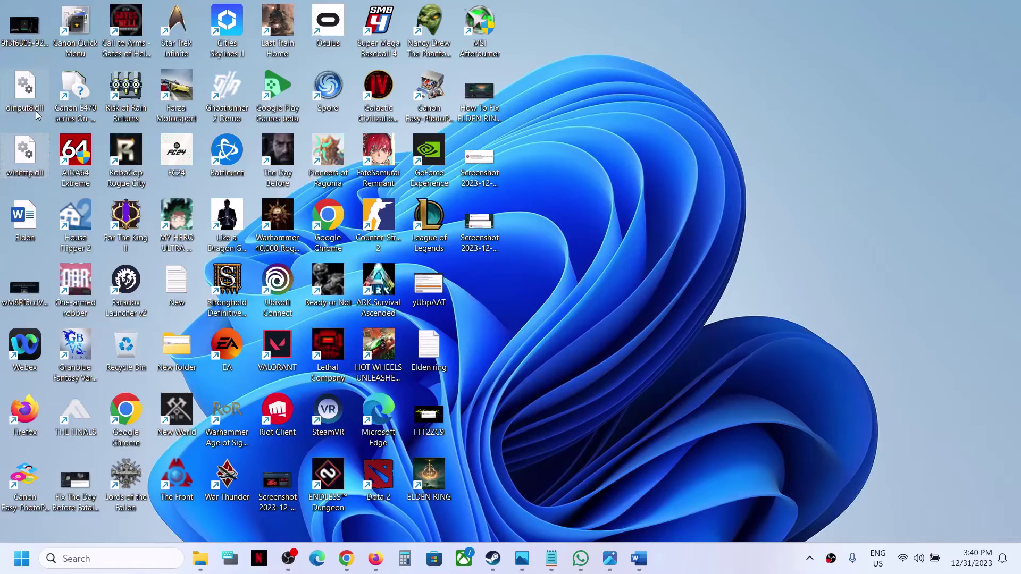
key("alt+Tab")
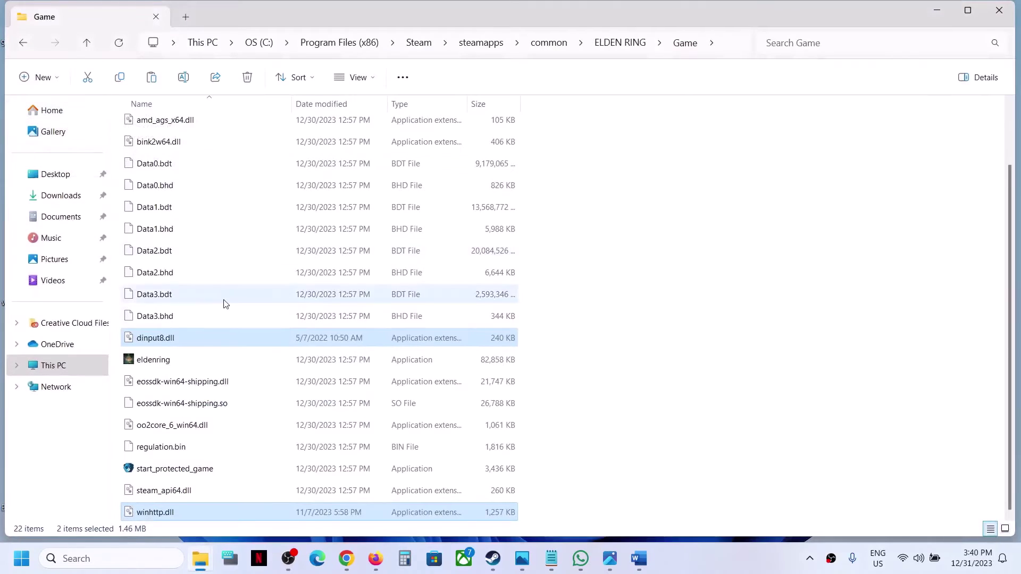
Delete dinput8.dll and then winhttp.dll from the Game folder.
left_click(157, 341)
right_click(157, 341)
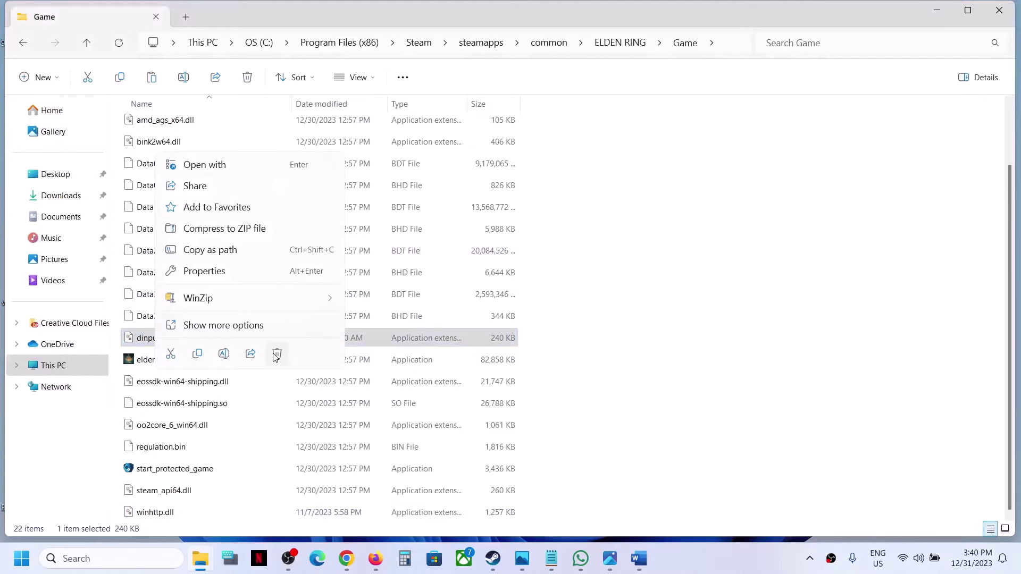
left_click(276, 353)
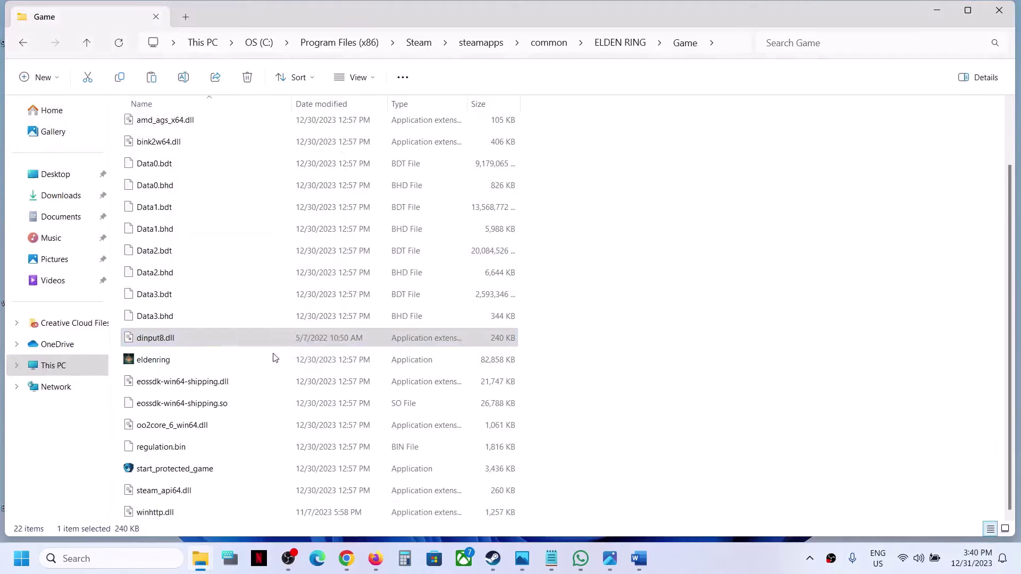
left_click(174, 512)
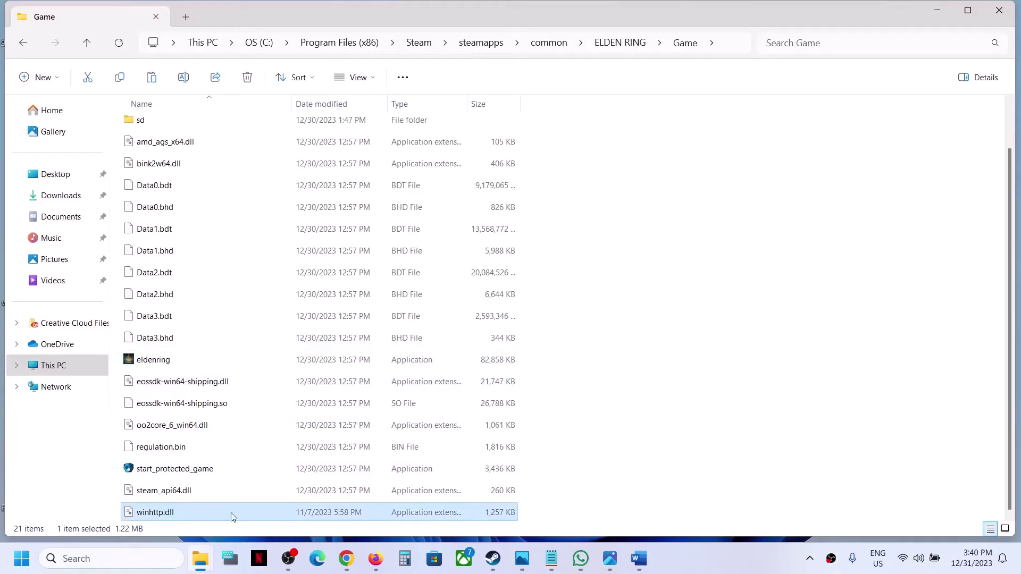
right_click(157, 517)
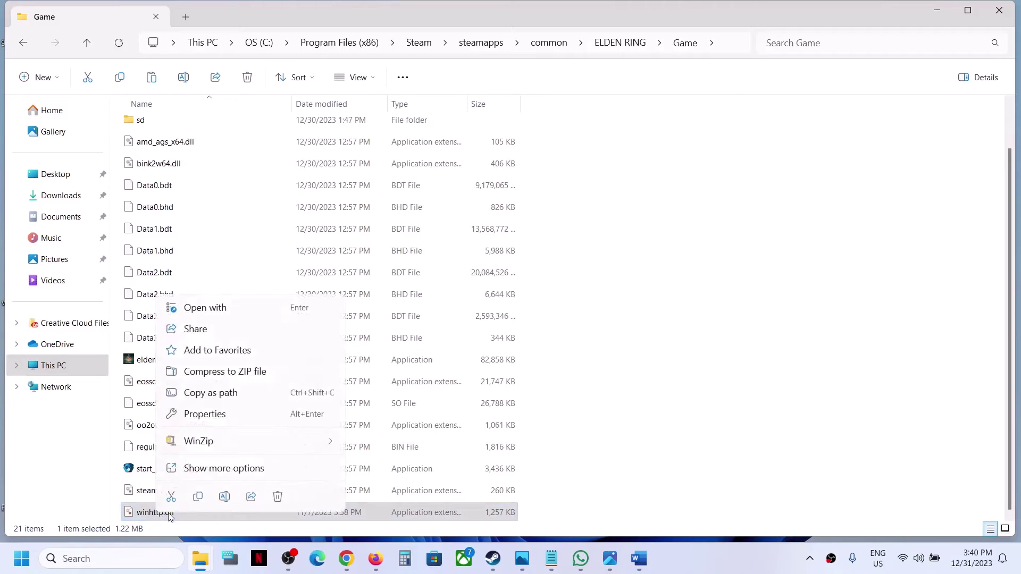
left_click(278, 498)
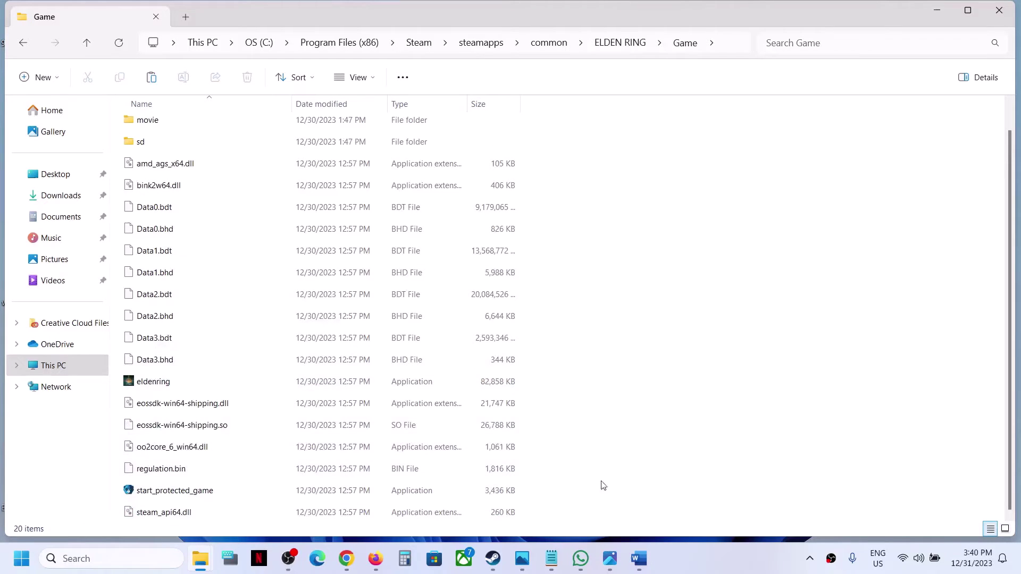
Highlight the note about deleting unwanted files in the Word fix notes.
left_click(639, 562)
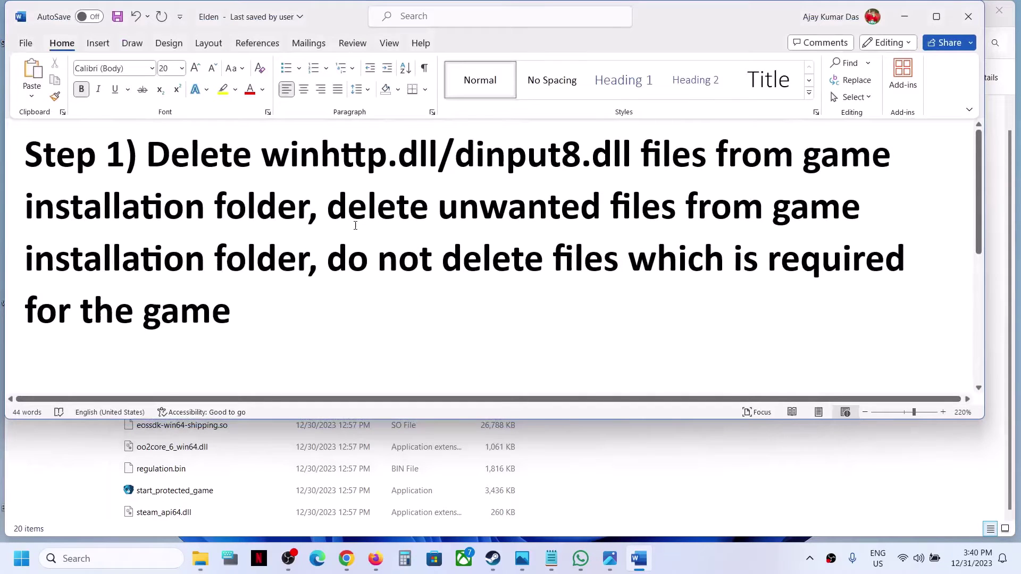
left_click_drag(335, 213, 319, 259)
left_click(793, 487)
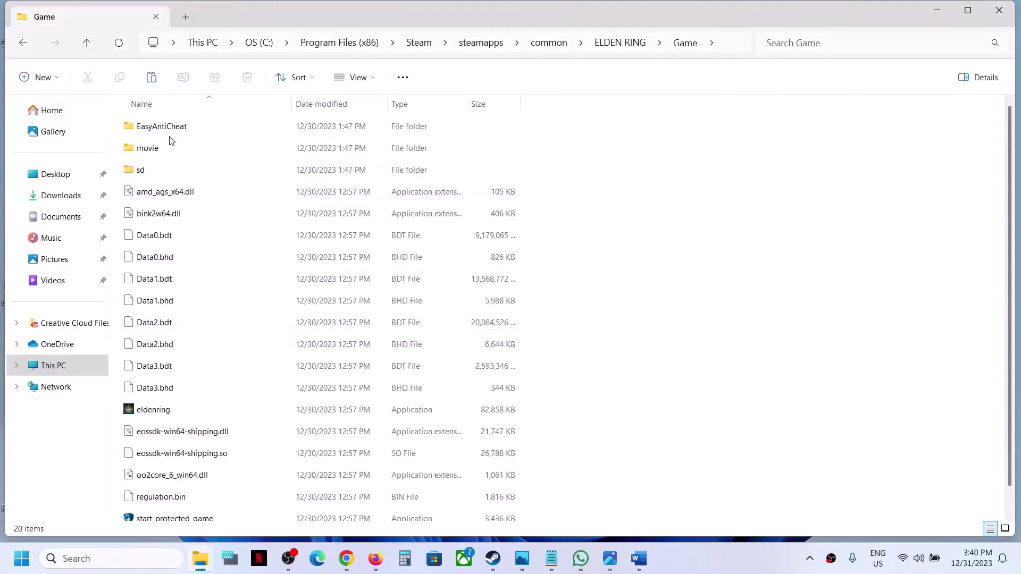
Marquee-select the Game folder's files and folders to confirm both DLLs are gone.
left_click(179, 197)
left_click_drag(545, 192, 172, 393)
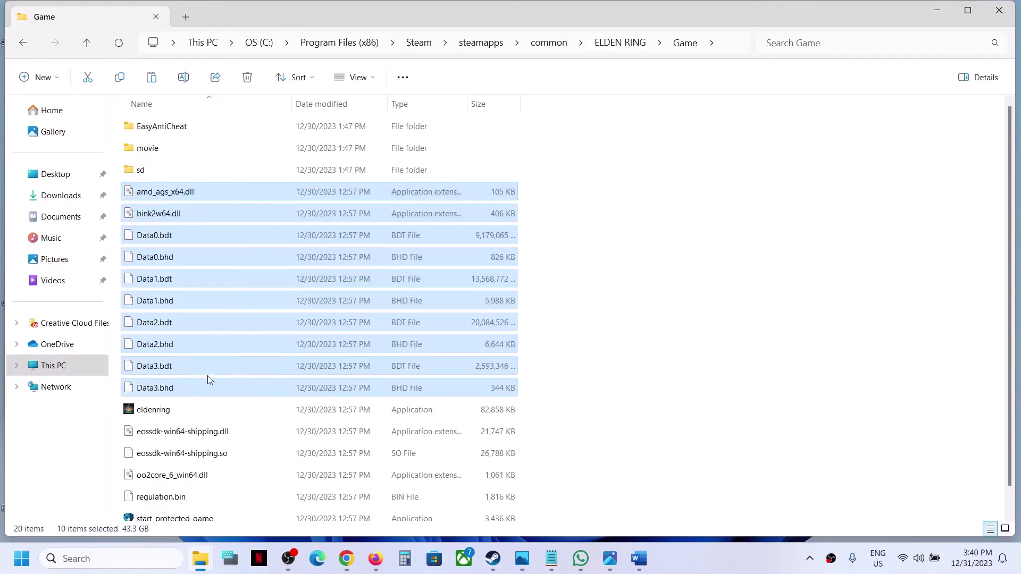
scroll(210, 381, "down", 1)
left_click_drag(546, 382, 186, 512)
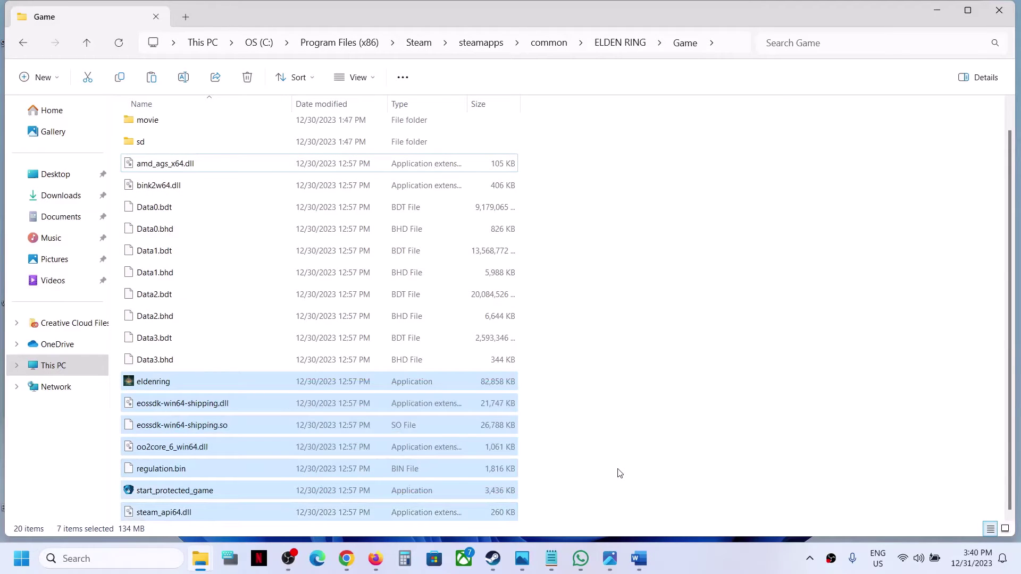
scroll(617, 473, "up", 1)
scroll(615, 458, "down", 1)
left_click_drag(557, 524, 202, 166)
scroll(458, 387, "up", 1)
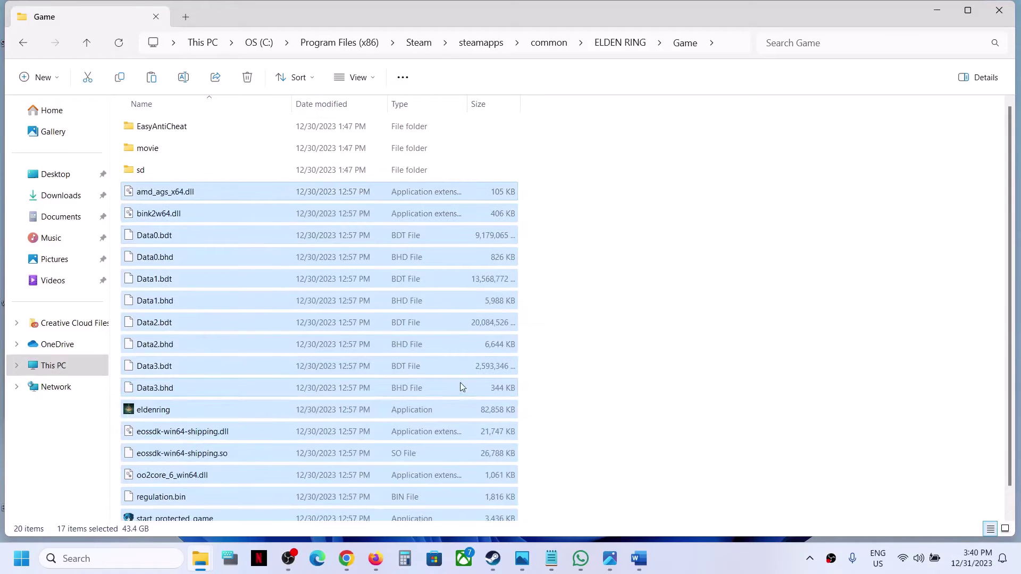
left_click_drag(578, 168, 127, 111)
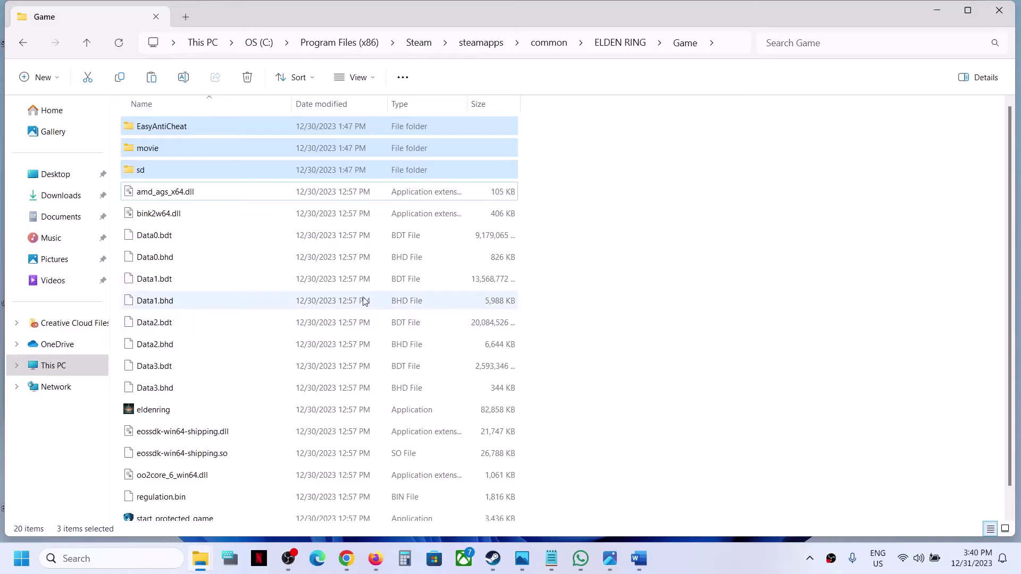
scroll(346, 327, "down", 1)
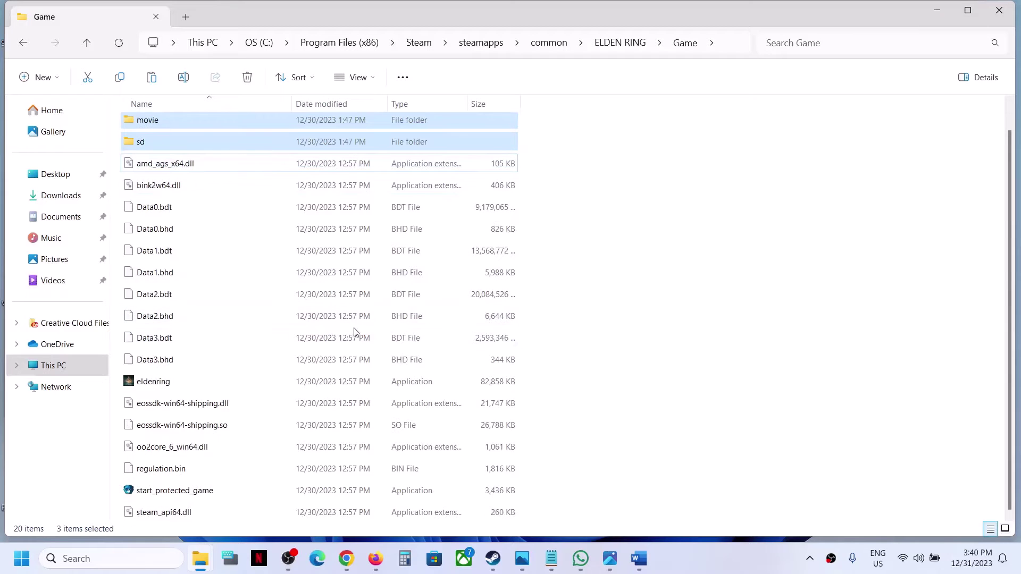
left_click_drag(561, 518, 230, 147)
scroll(394, 346, "up", 1)
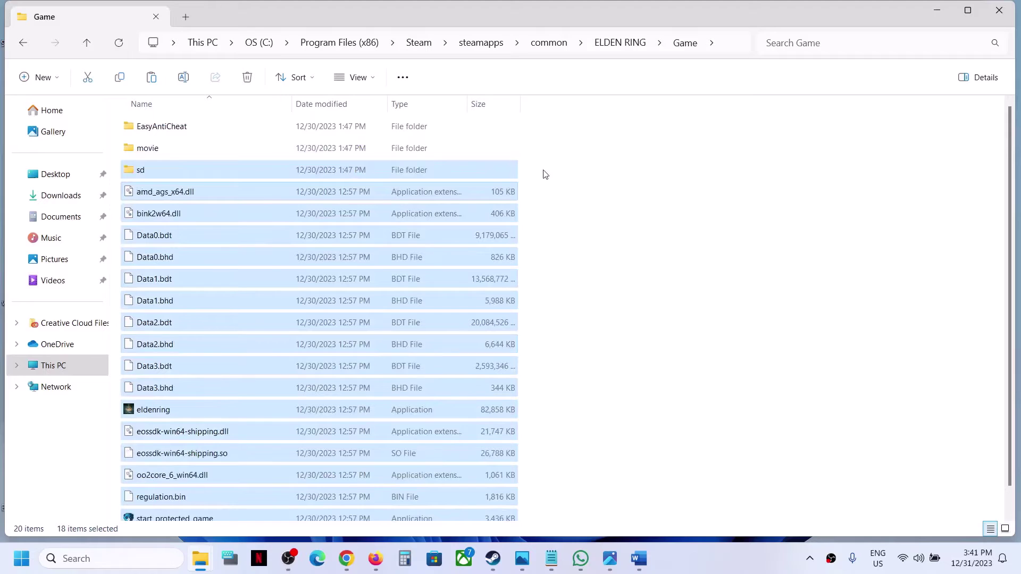
left_click_drag(586, 151, 332, 505)
scroll(332, 505, "down", 1)
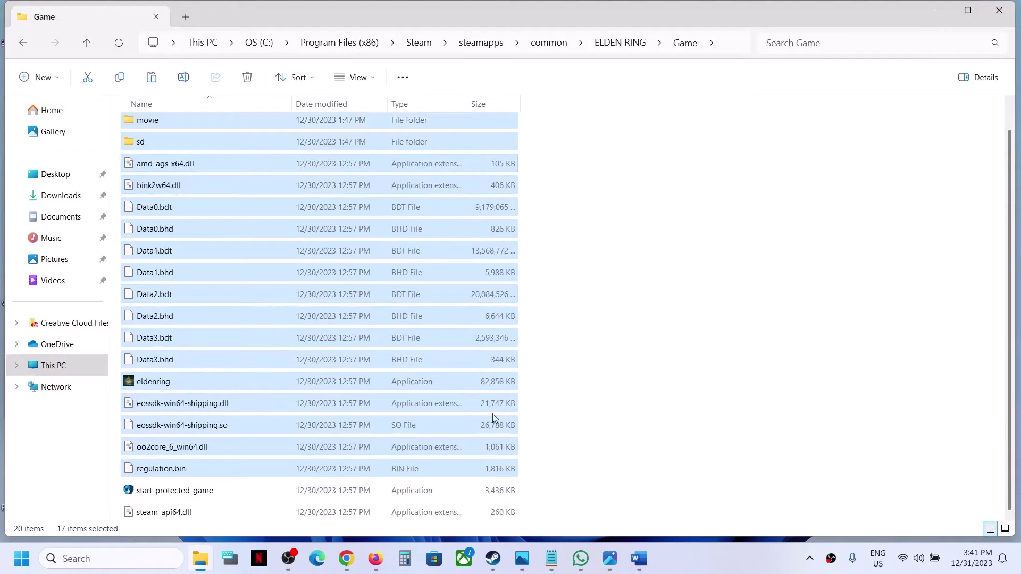
Clear the selection and sweep over the remaining 20 items once more.
left_click(632, 489)
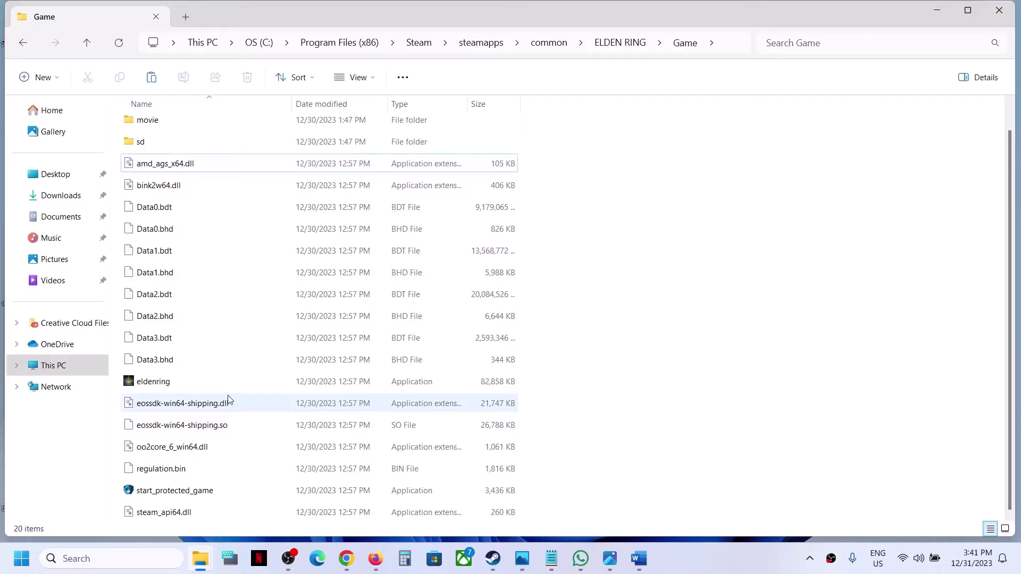
mouse_move(229, 400)
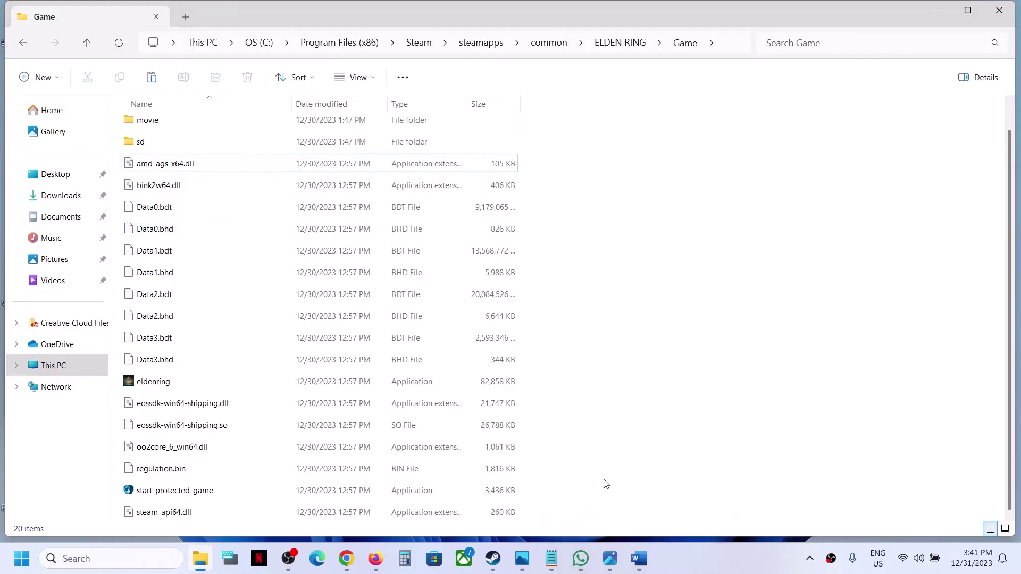
left_click_drag(604, 481, 192, 151)
scroll(193, 151, "up", 1)
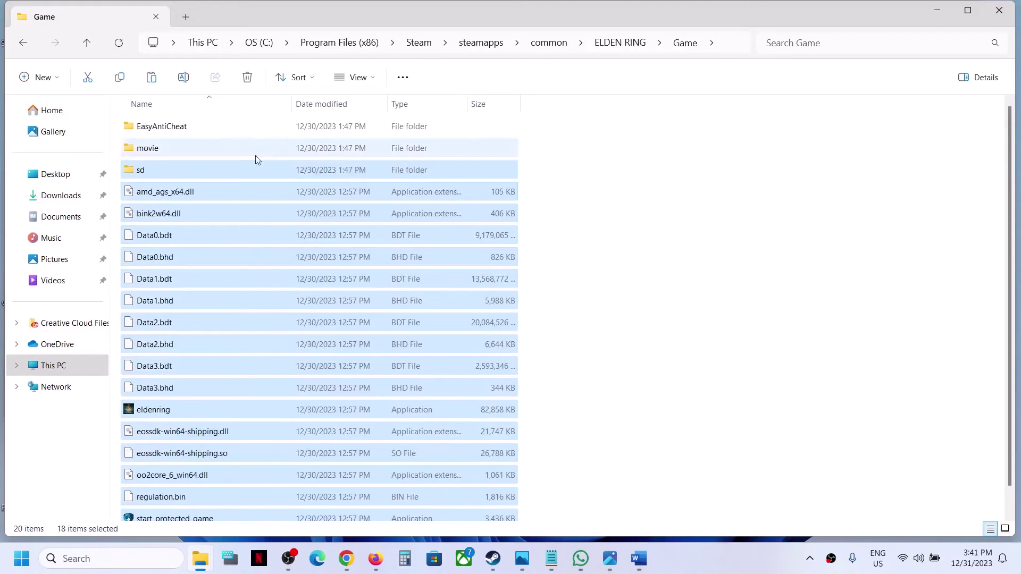
scroll(537, 463, "down", 1)
Launch ELDEN RING with PLAY, confirm it reaches the title screen, then close the game.
left_click(493, 558)
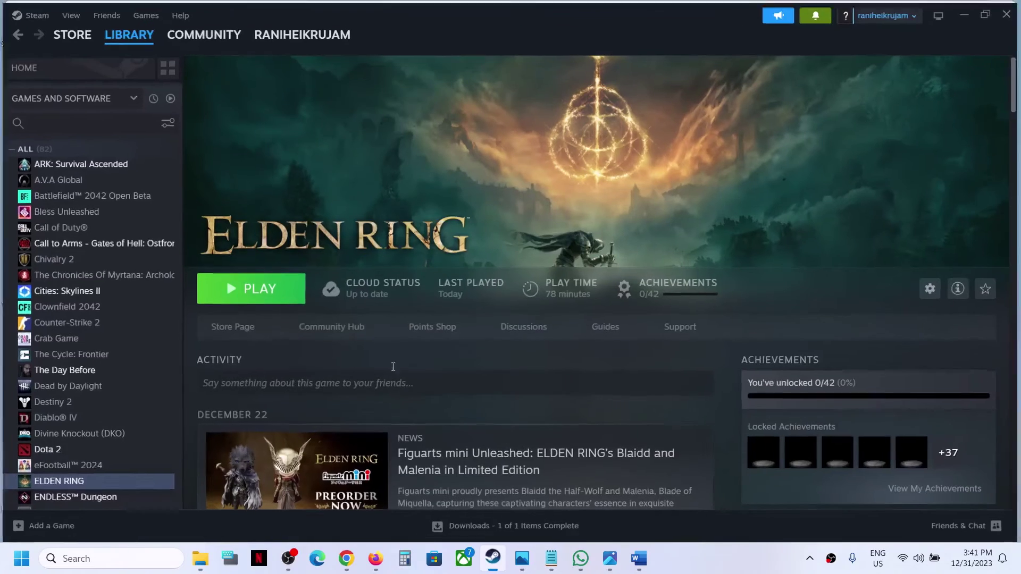
left_click(272, 287)
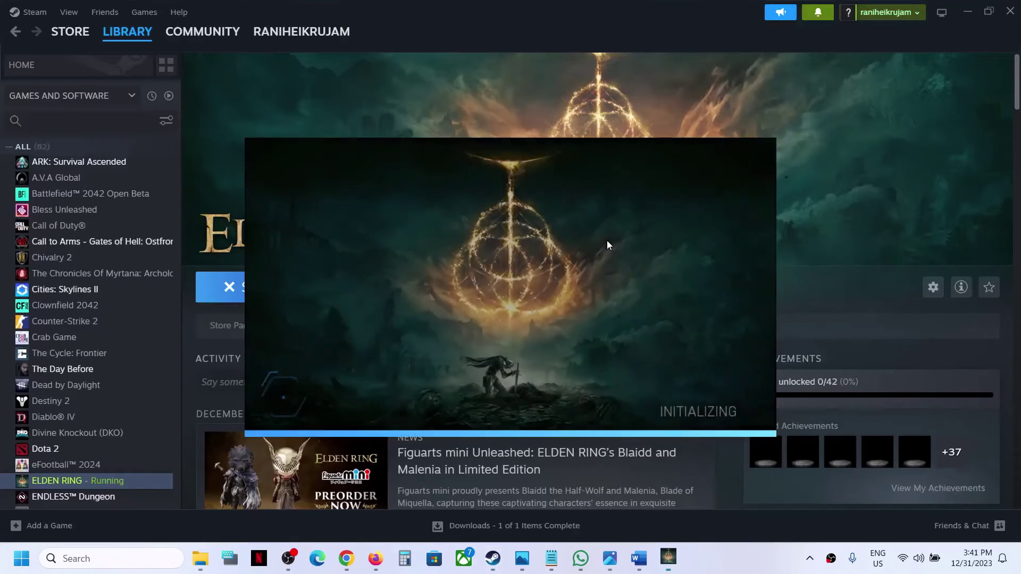
mouse_move(668, 561)
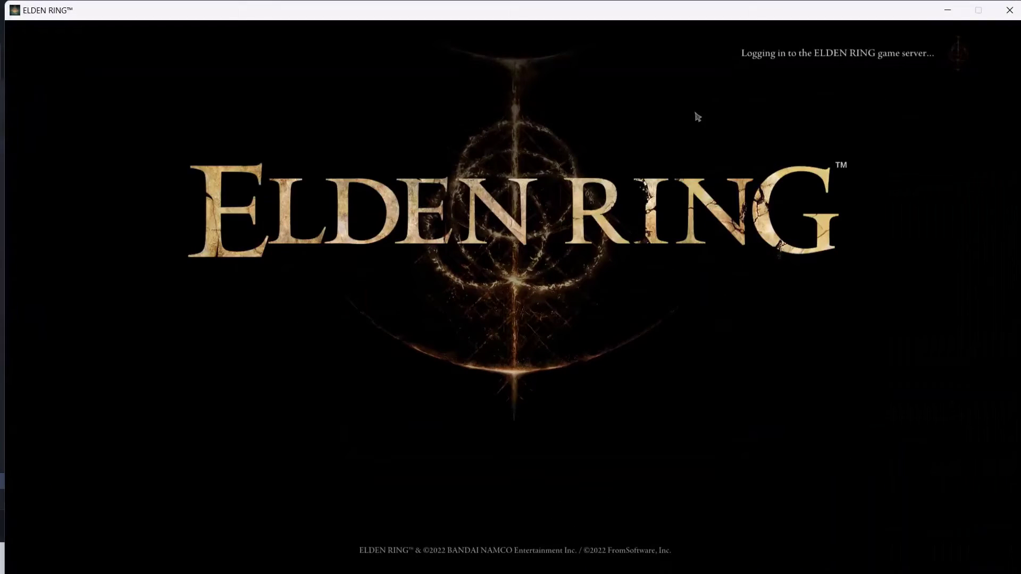
left_click(1010, 10)
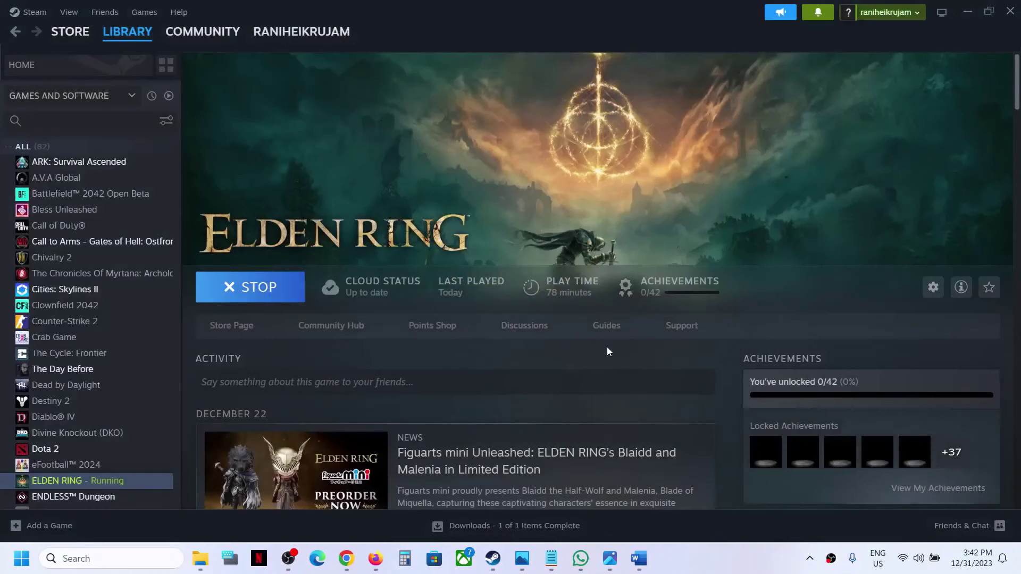
left_click(638, 559)
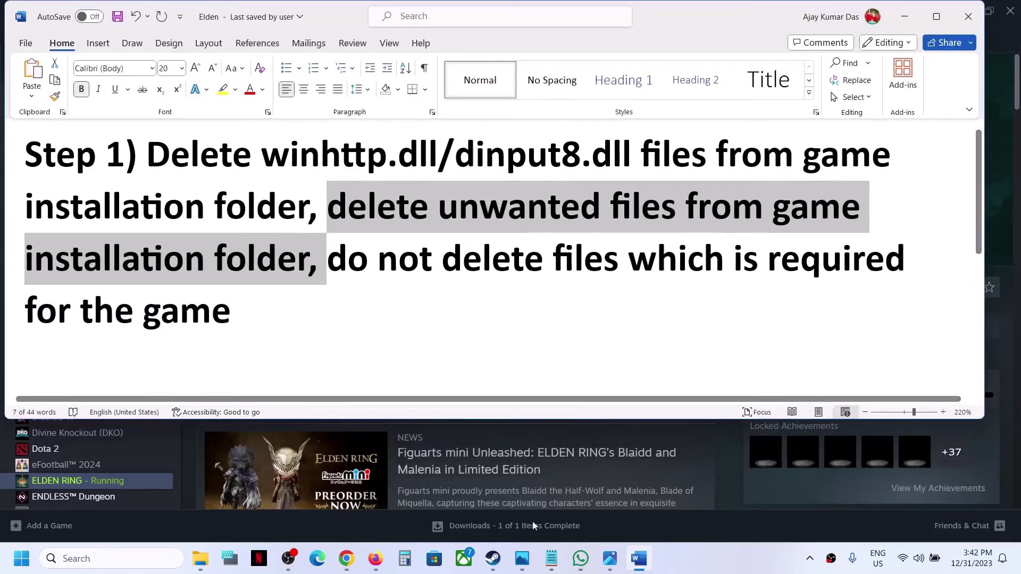
left_click(729, 476)
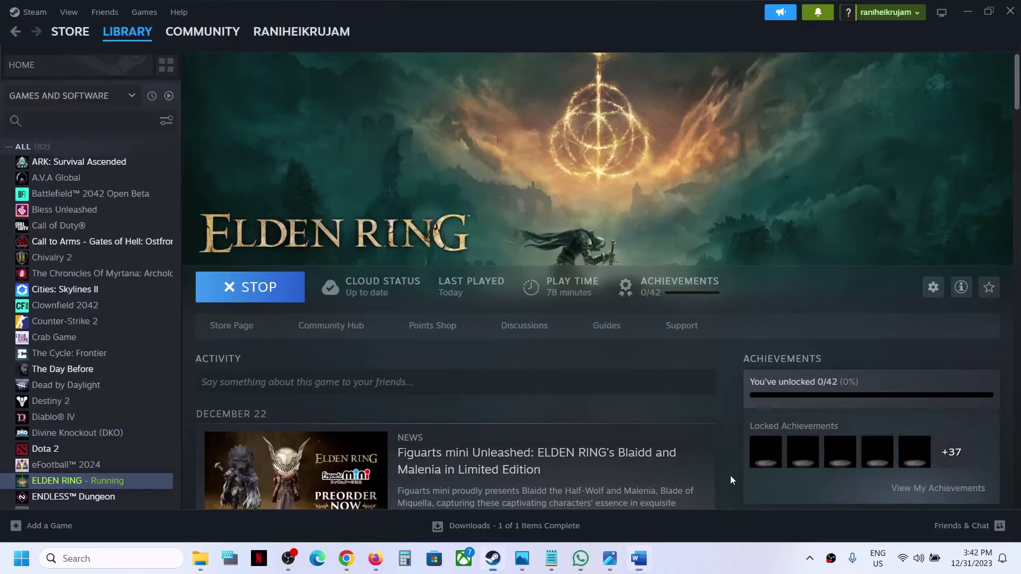
Run Verify integrity of game files from ELDEN RING's Properties > Installed Files, then close Properties.
right_click(80, 483)
left_click(114, 465)
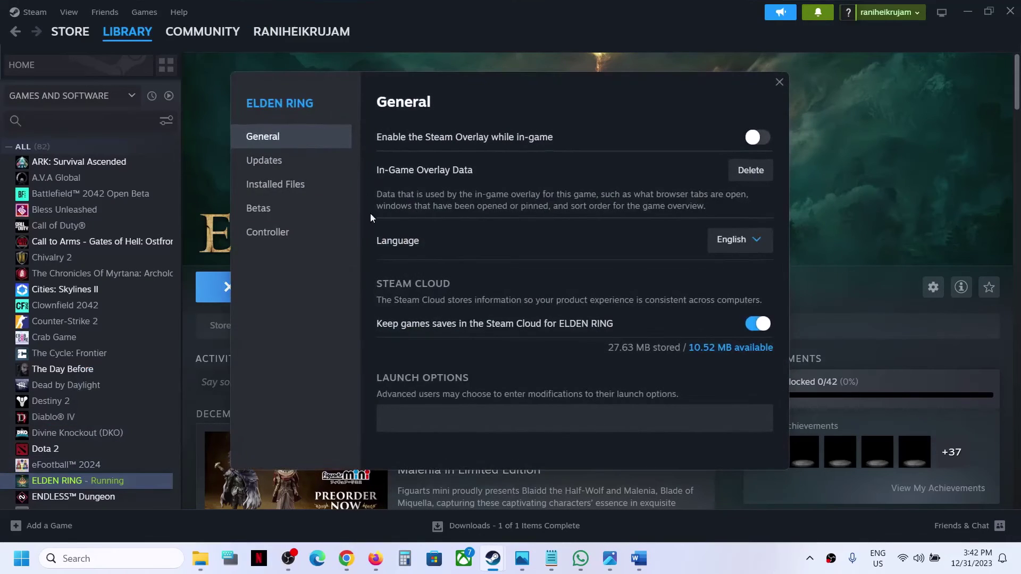
left_click(272, 191)
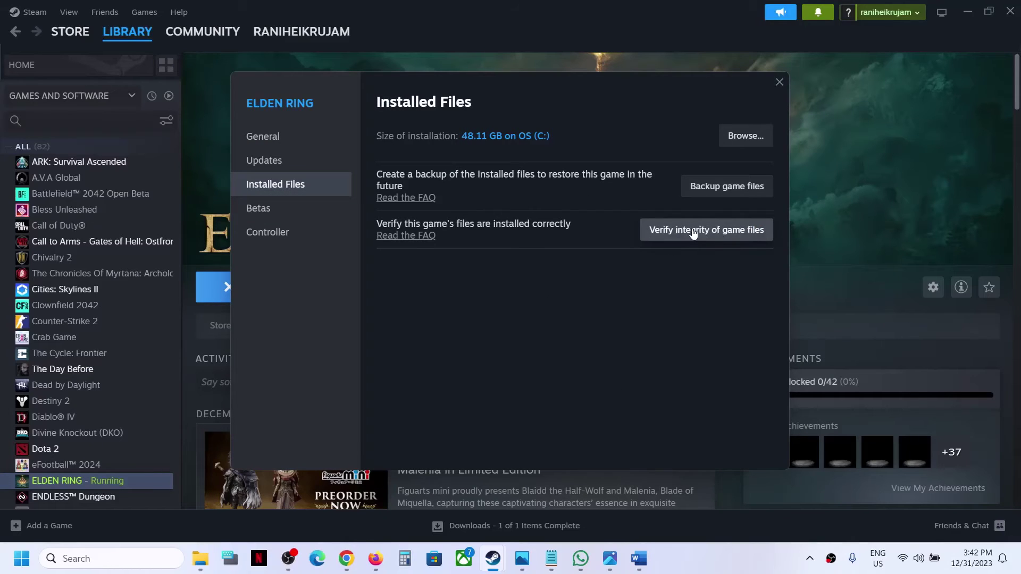
left_click(646, 231)
left_click(779, 81)
Scroll through Step 2 in the Word notes and highlight 'Uninstall the game'.
left_click(639, 558)
scroll(218, 346, "down", 5)
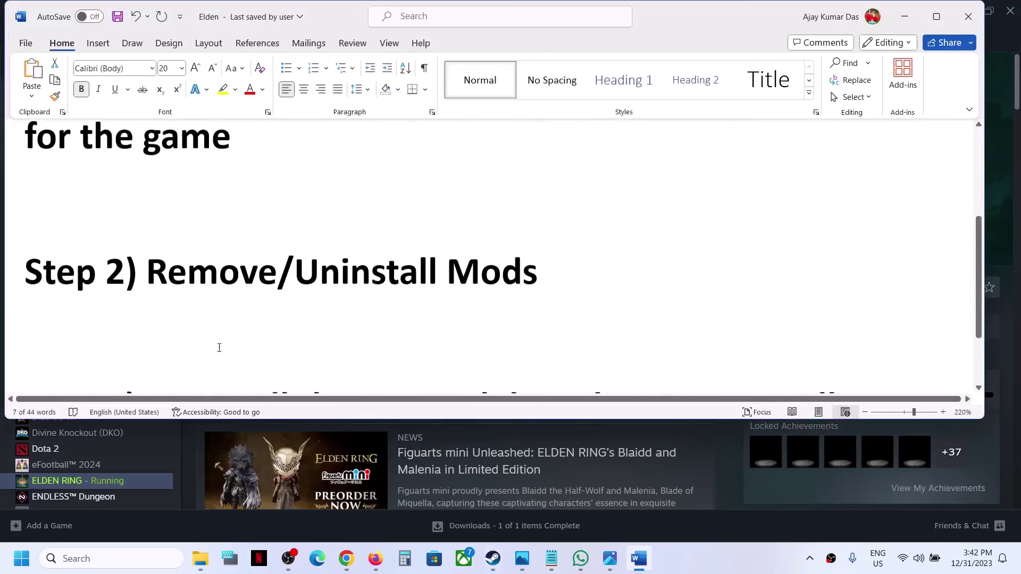
scroll(181, 250, "up", 2)
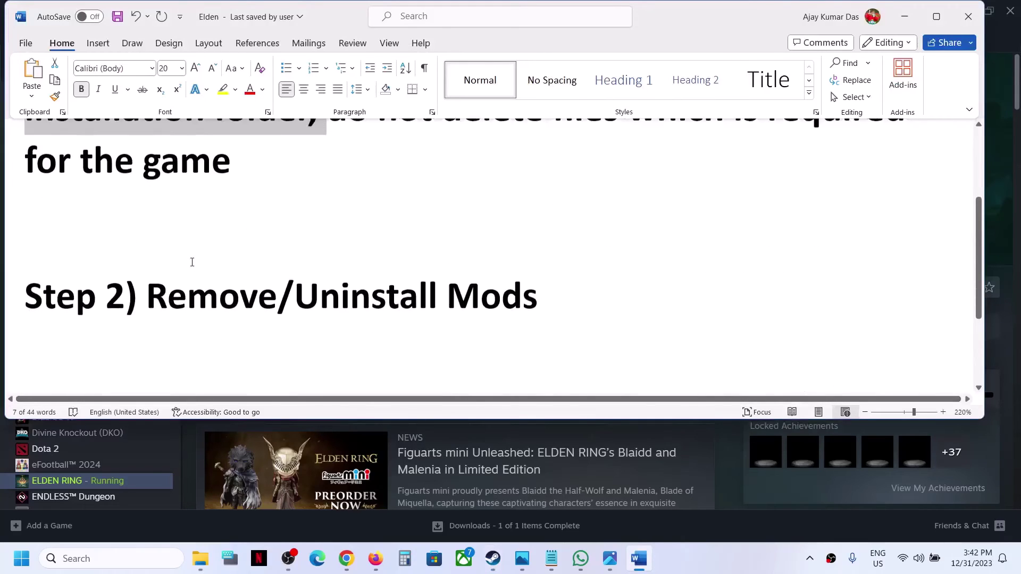
left_click_drag(150, 306, 463, 310)
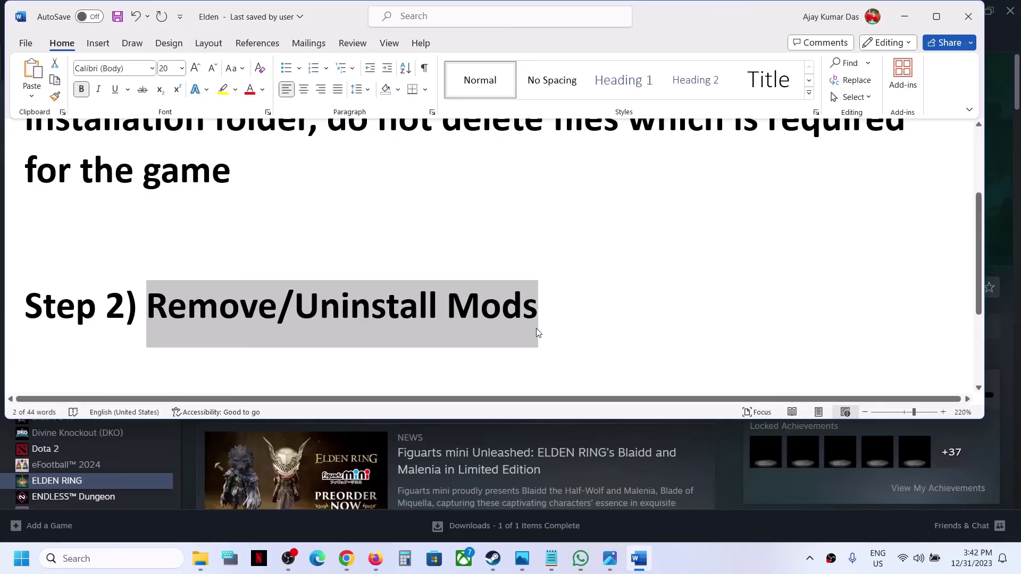
scroll(555, 301, "down", 3)
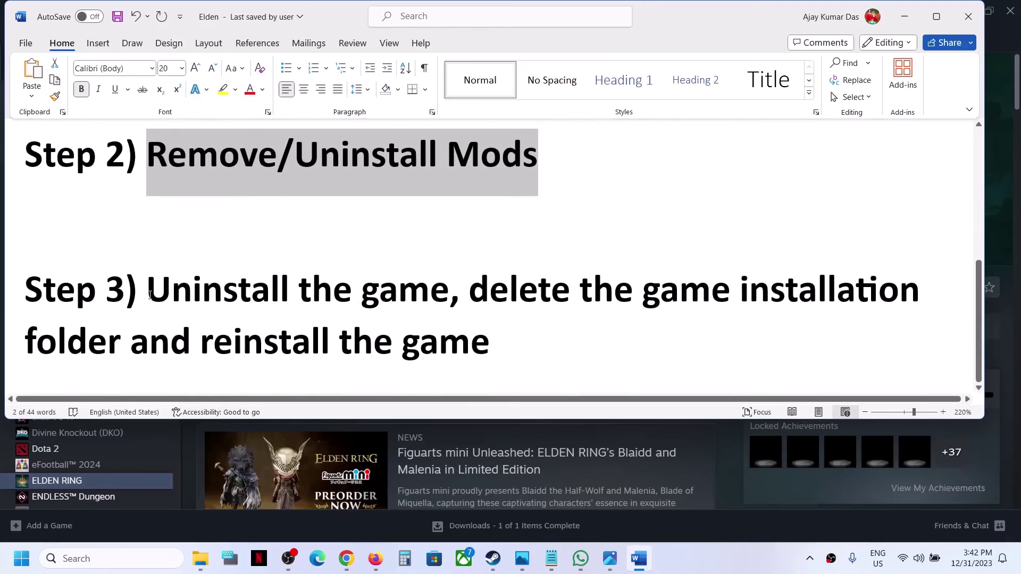
left_click_drag(150, 296, 450, 295)
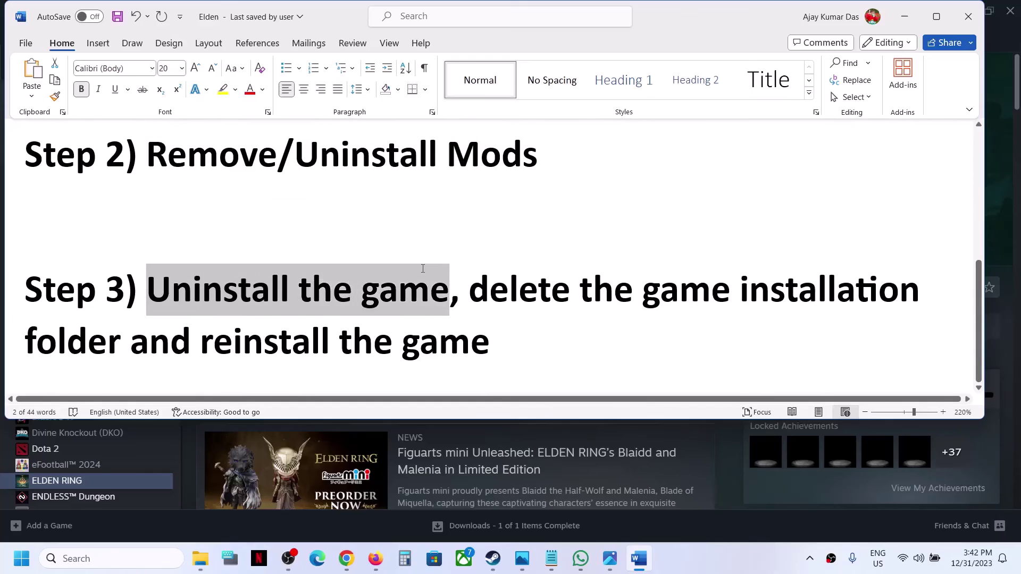
Show ELDEN RING's Manage > Uninstall option in the Steam library.
left_click(903, 19)
right_click(68, 480)
mouse_move(102, 449)
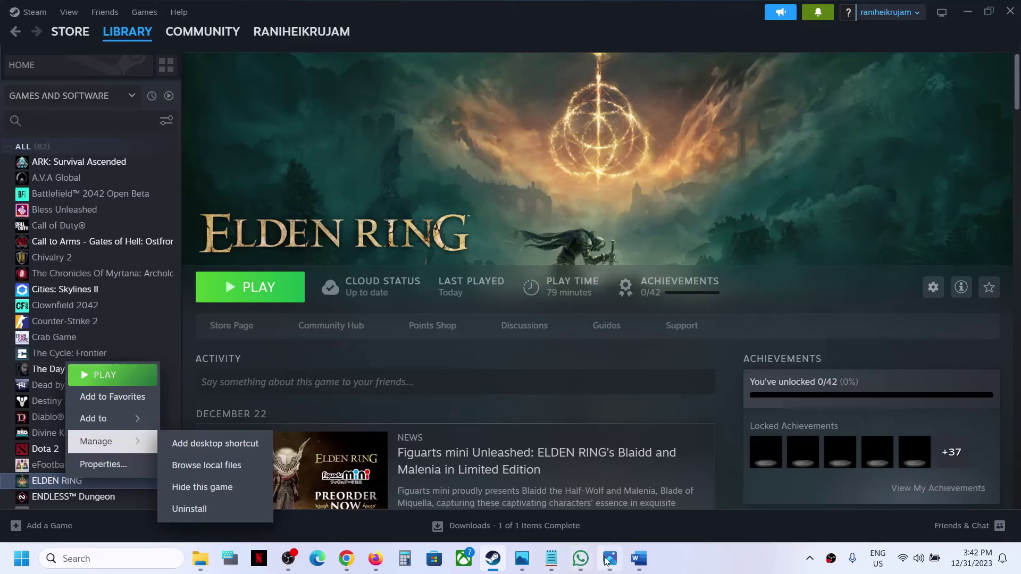
Highlight 'delete the game installation folder' and 'reinstall the game' in the notes.
left_click(638, 558)
left_click(551, 290)
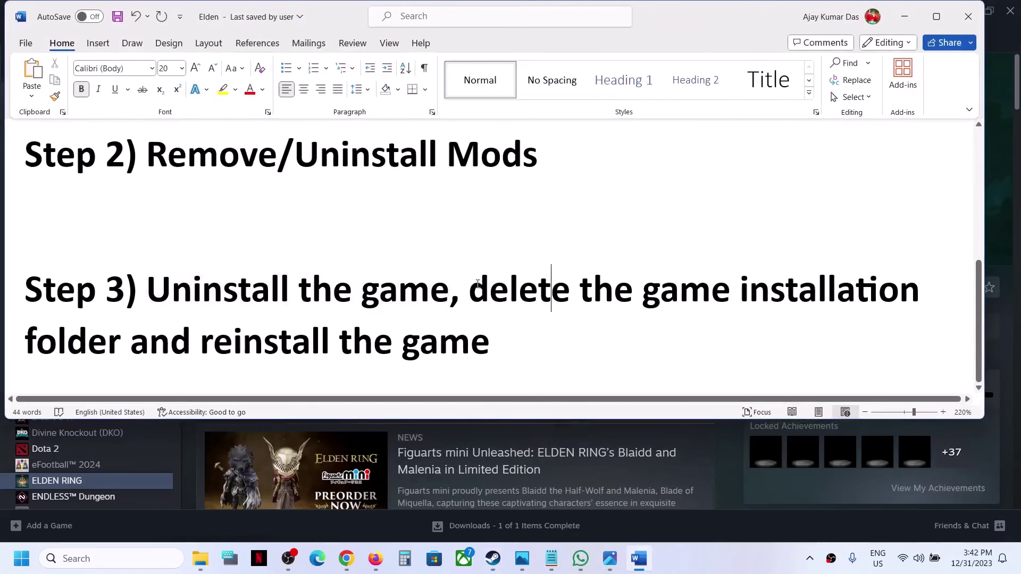
left_click_drag(477, 284, 119, 344)
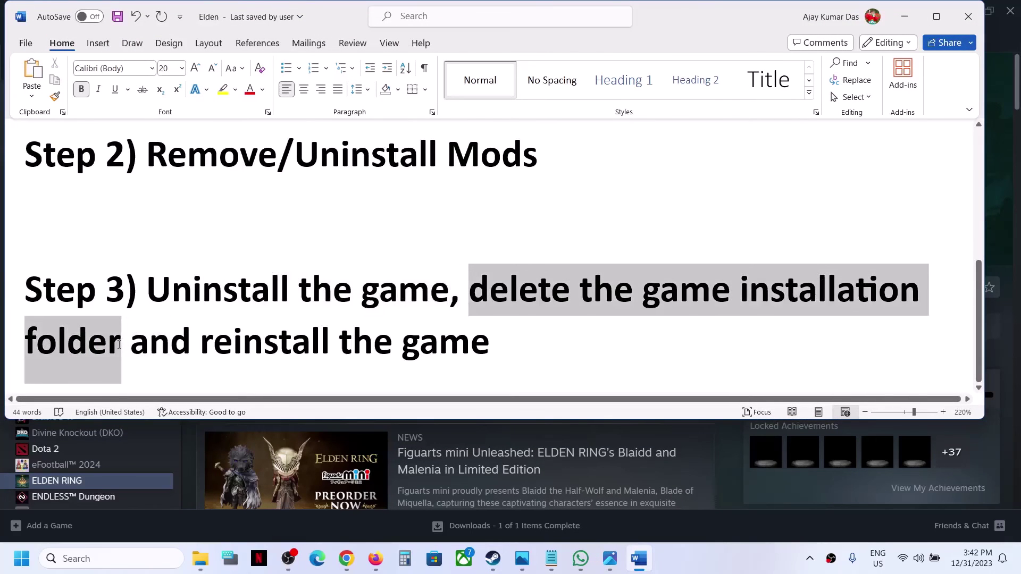
left_click(170, 343)
left_click_drag(257, 348, 544, 346)
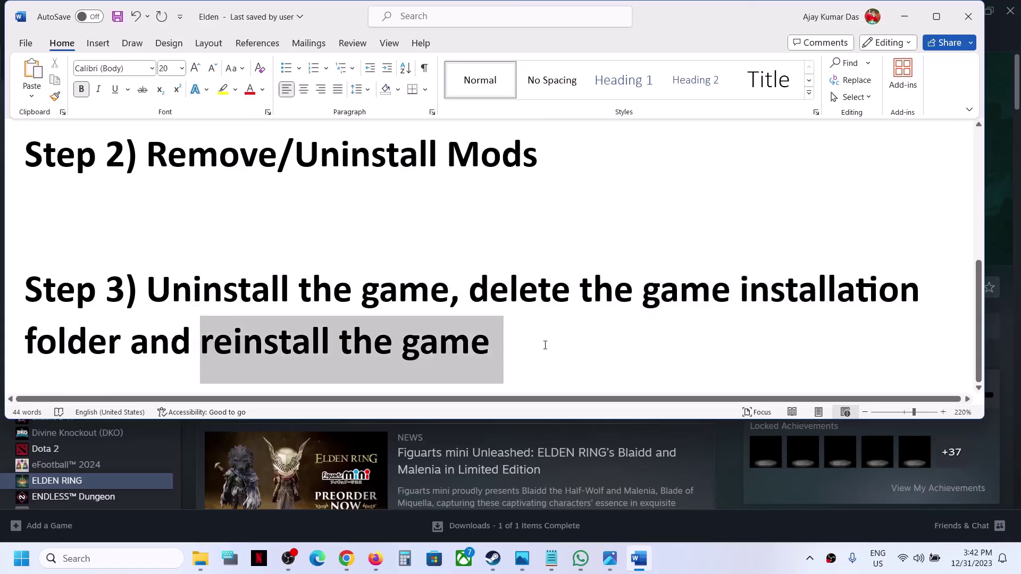
scroll(981, 162, "up", 10)
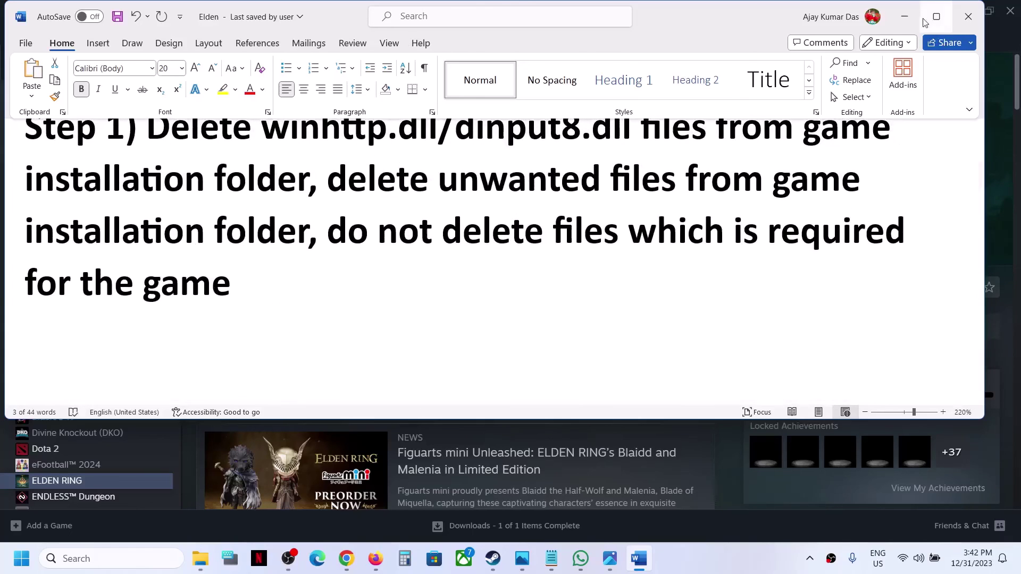
left_click(904, 17)
left_click(610, 560)
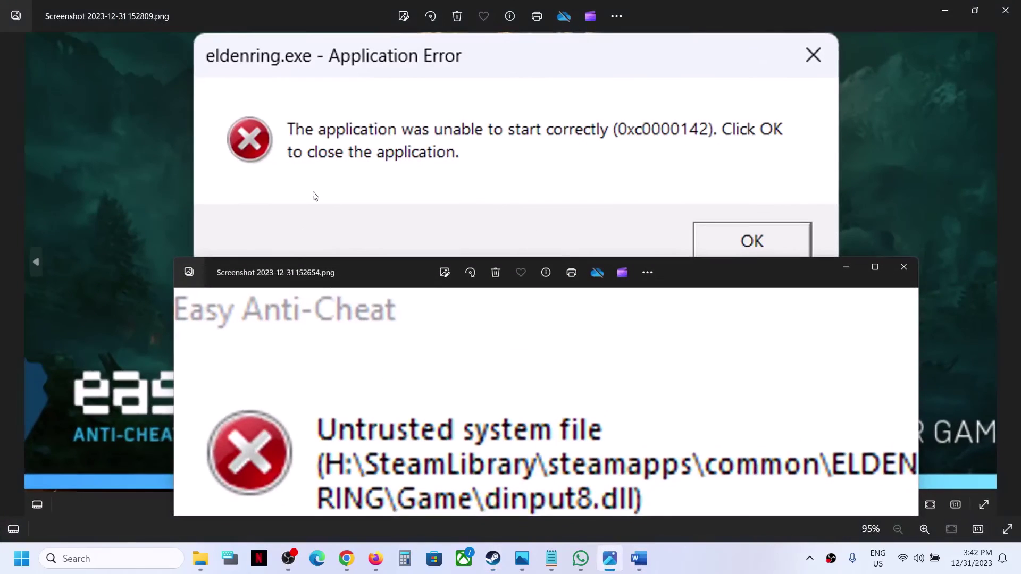